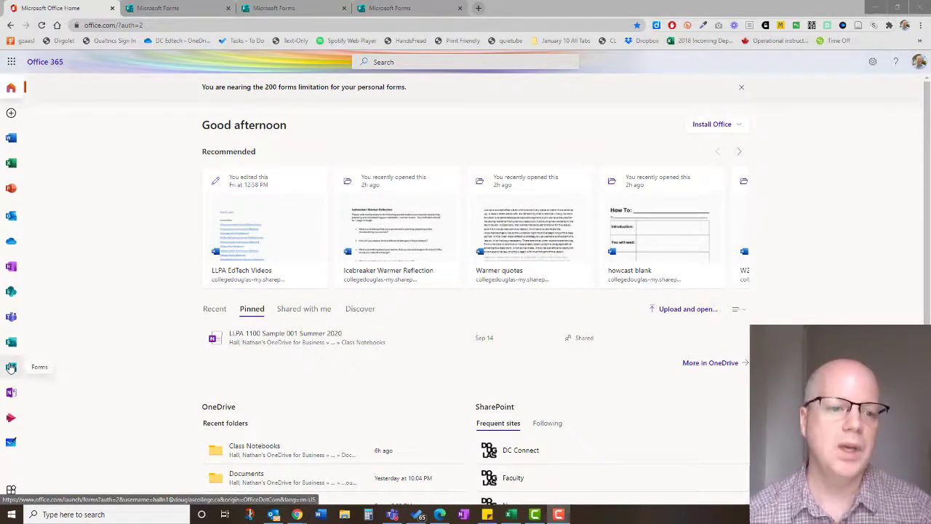
# Open Microsoft Forms from the Office home page and check the options for creating a new form.
pyautogui.click(11, 368)
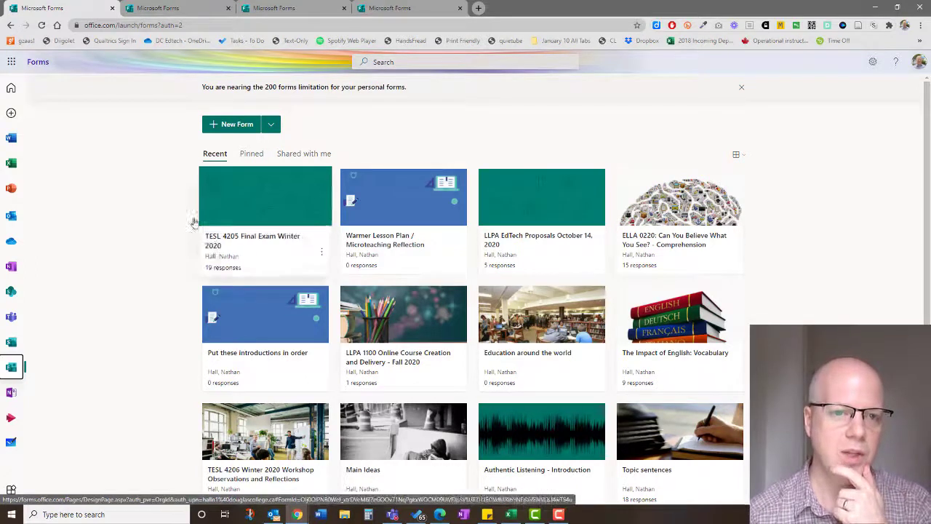
pyautogui.click(270, 125)
pyautogui.click(172, 173)
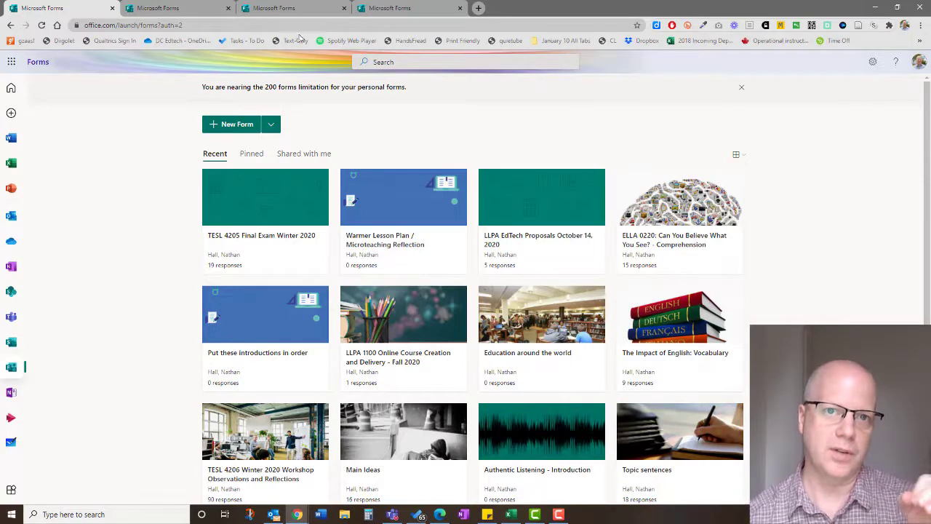
# Look at the Blackboard Welcome Page form, go to the My forms page and create a new quiz.
pyautogui.click(400, 7)
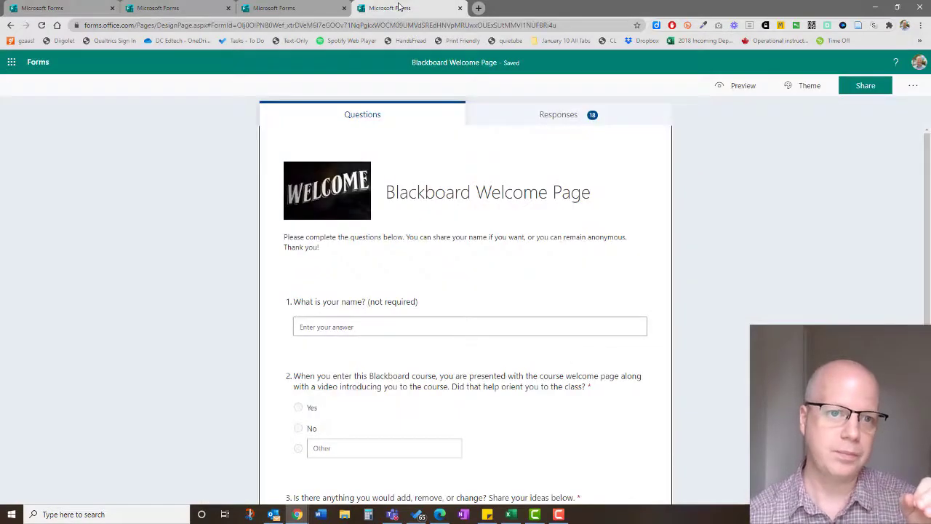
pyautogui.click(177, 8)
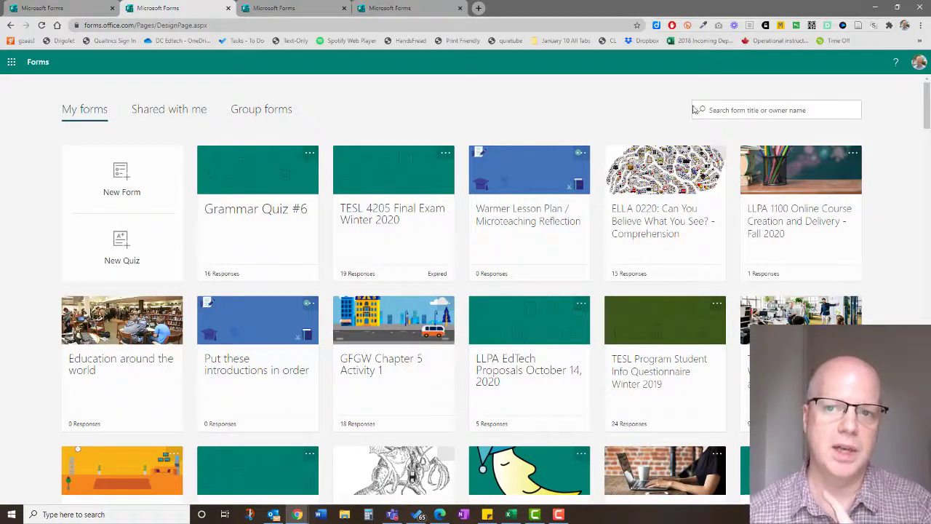
pyautogui.click(754, 111)
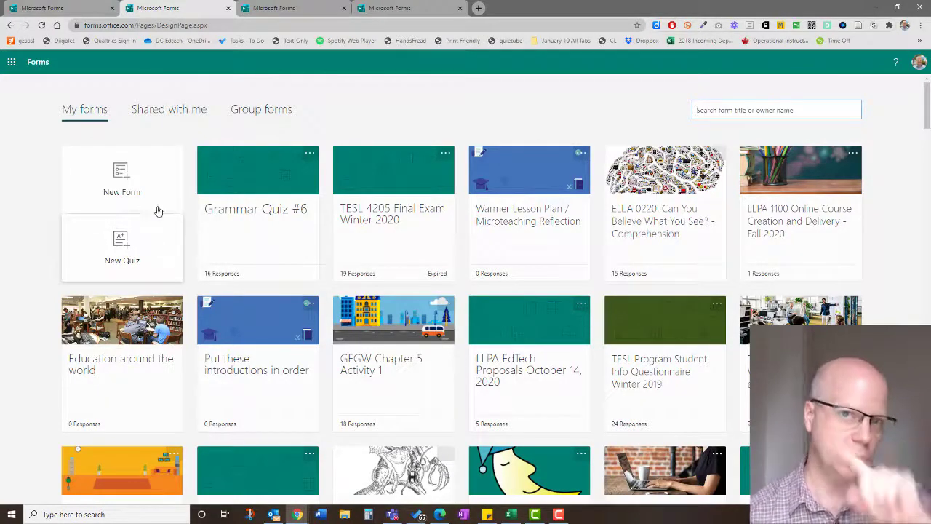
pyautogui.click(129, 258)
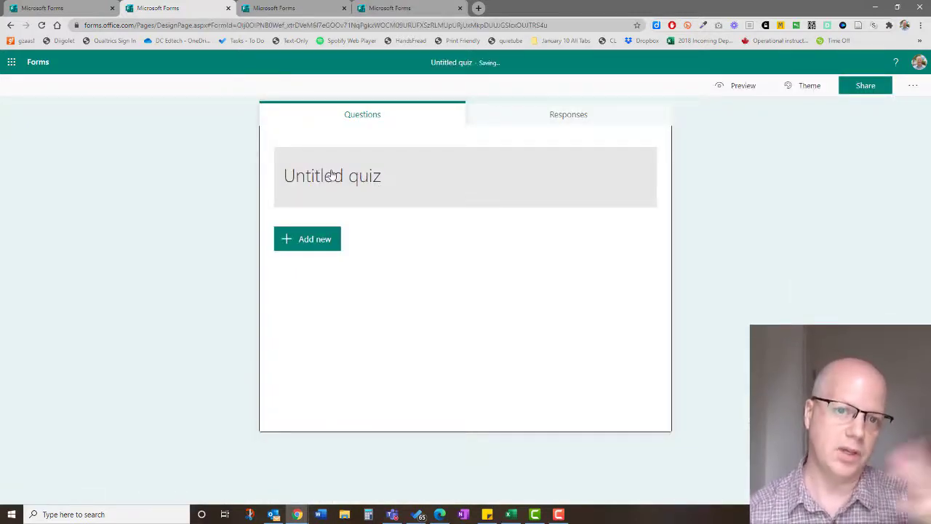
# Open the quiz title for editing and view the image sources available for the header, leaving the title as it is.
pyautogui.click(332, 174)
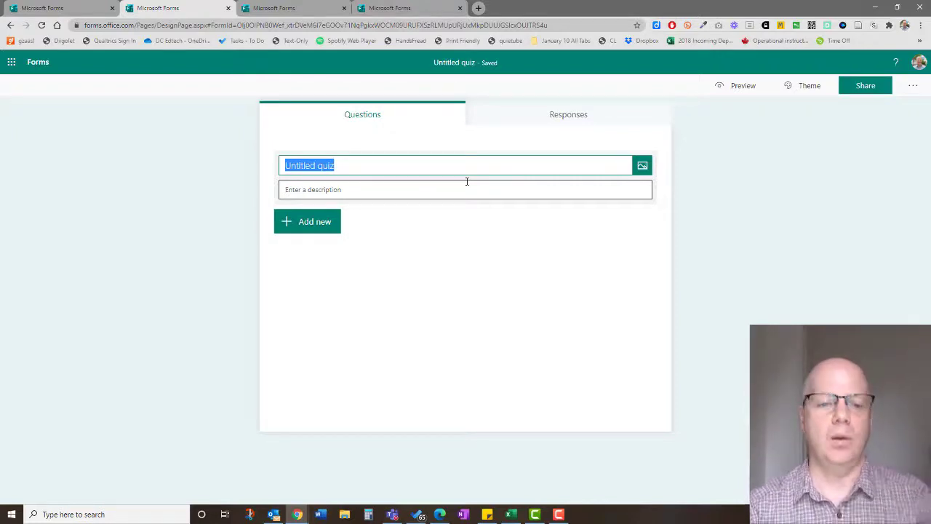
pyautogui.click(642, 168)
pyautogui.click(677, 114)
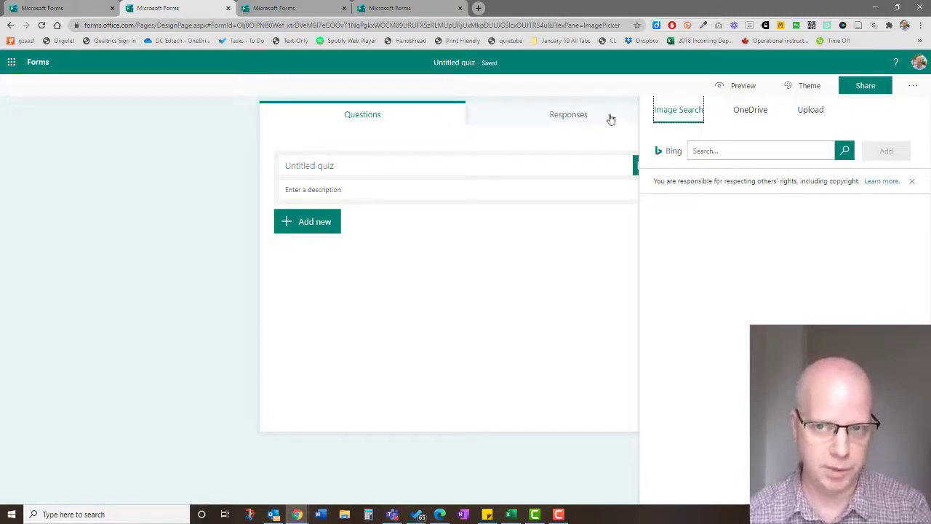
pyautogui.click(202, 151)
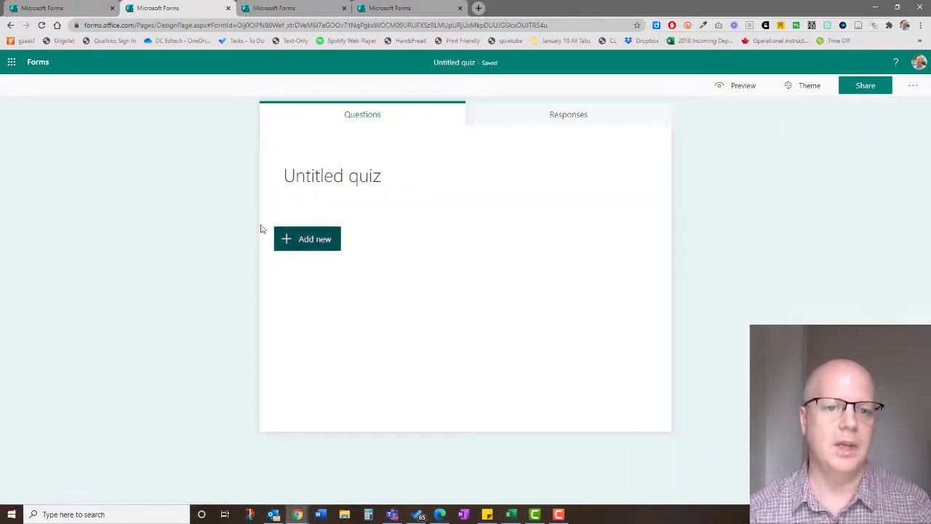
# Look through the available question types and add a Choice question with its default text and two options.
pyautogui.click(315, 242)
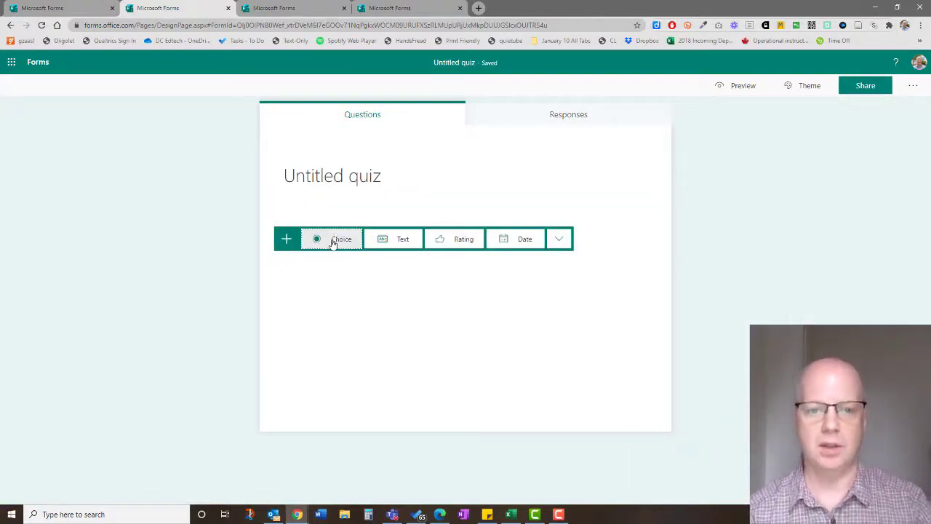
pyautogui.click(559, 240)
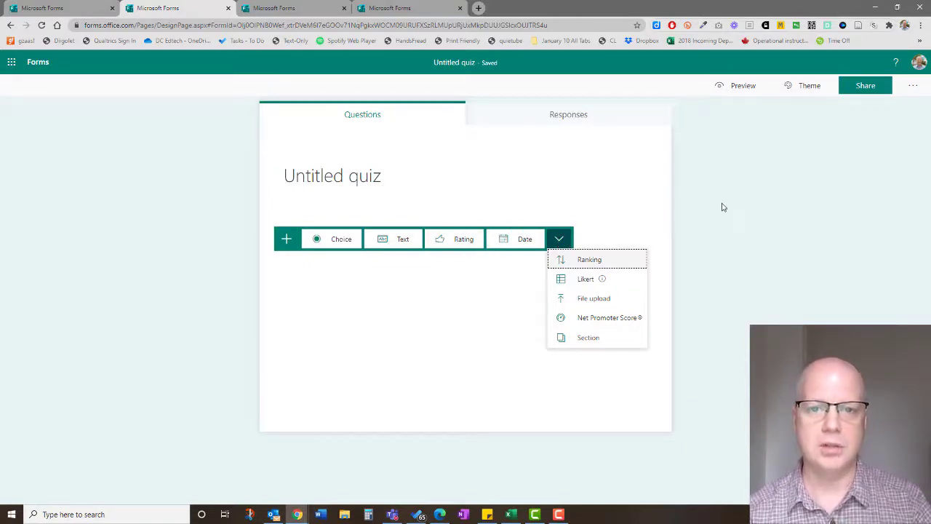
pyautogui.click(329, 243)
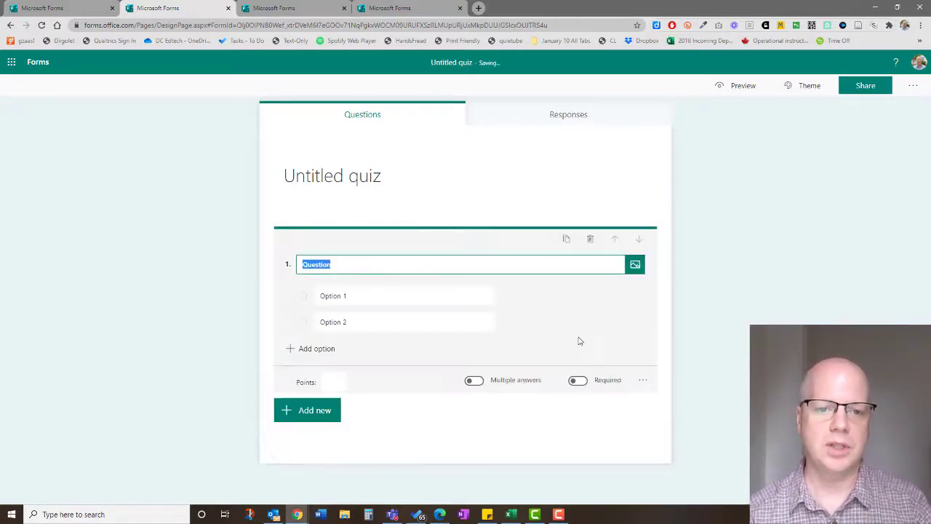
pyautogui.click(168, 267)
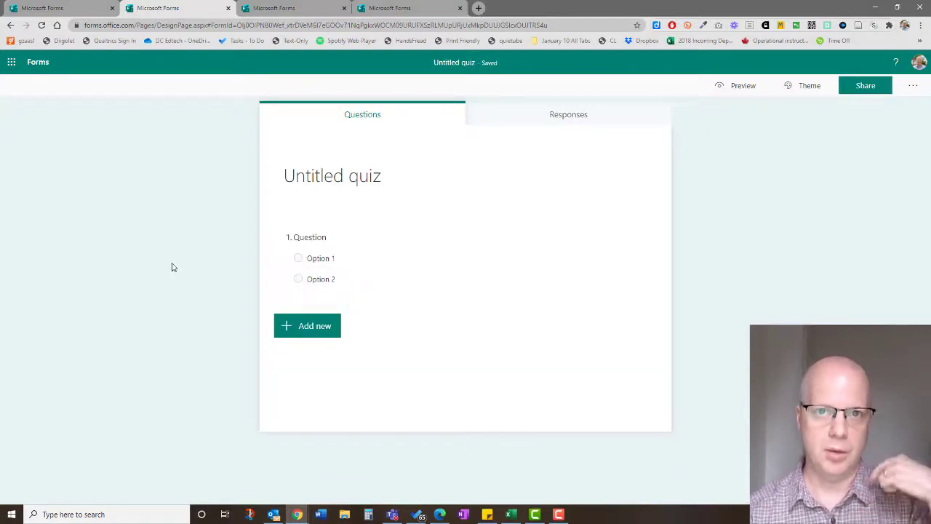
# Preview the quiz in the mobile layout, submit a test response with Option 1, and view its results.
pyautogui.click(727, 87)
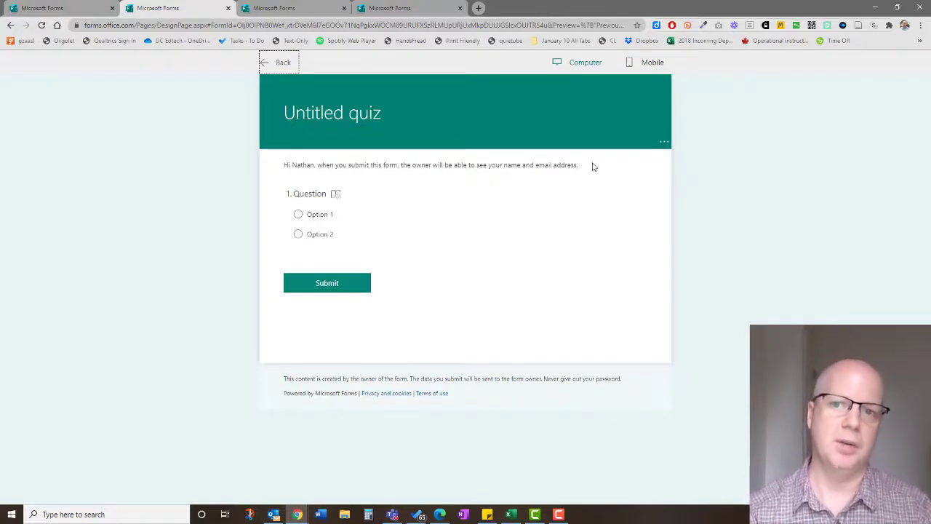
pyautogui.click(648, 62)
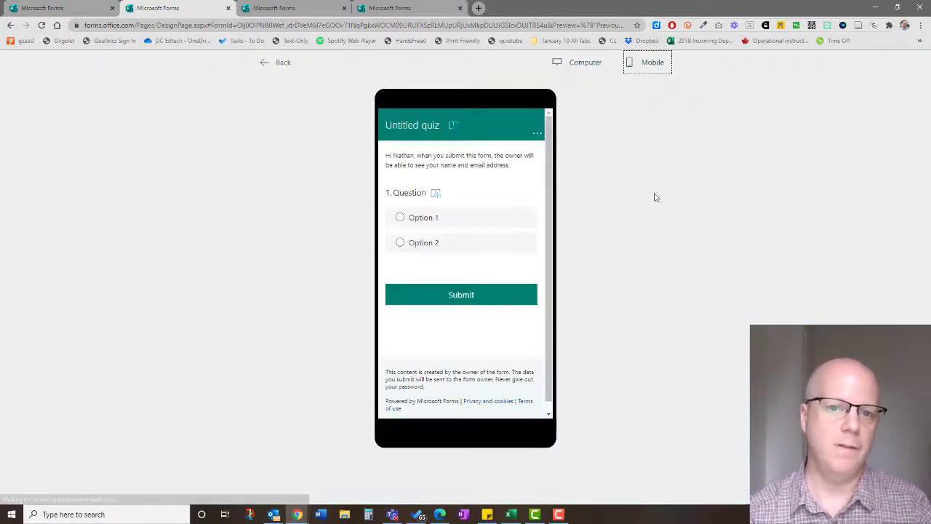
pyautogui.click(412, 220)
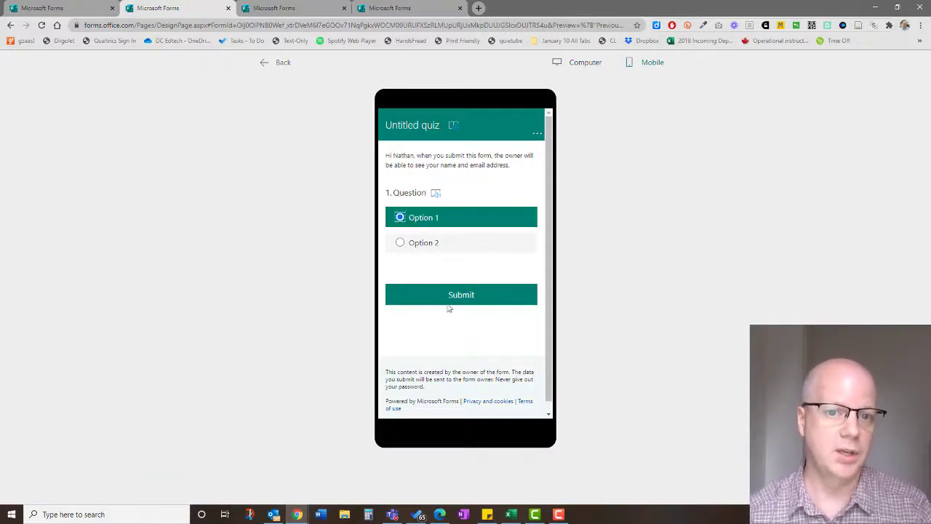
pyautogui.click(449, 300)
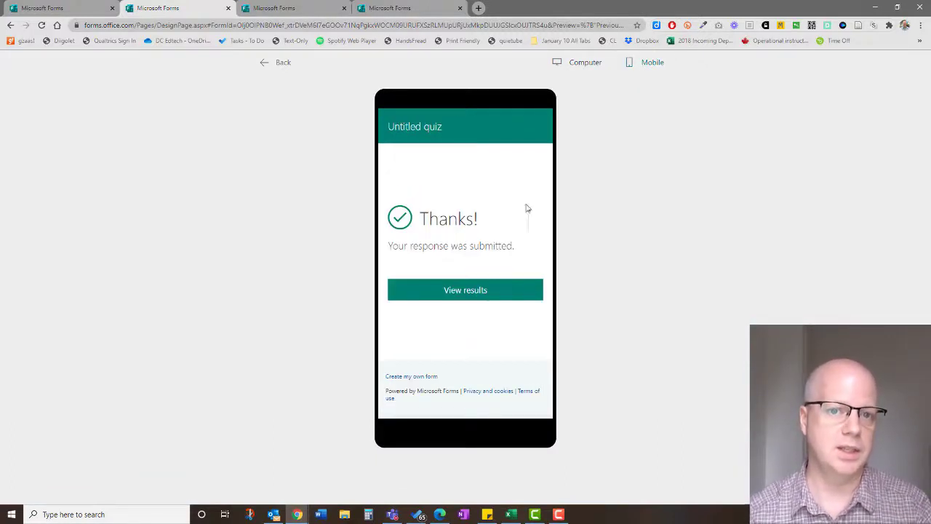
pyautogui.click(449, 289)
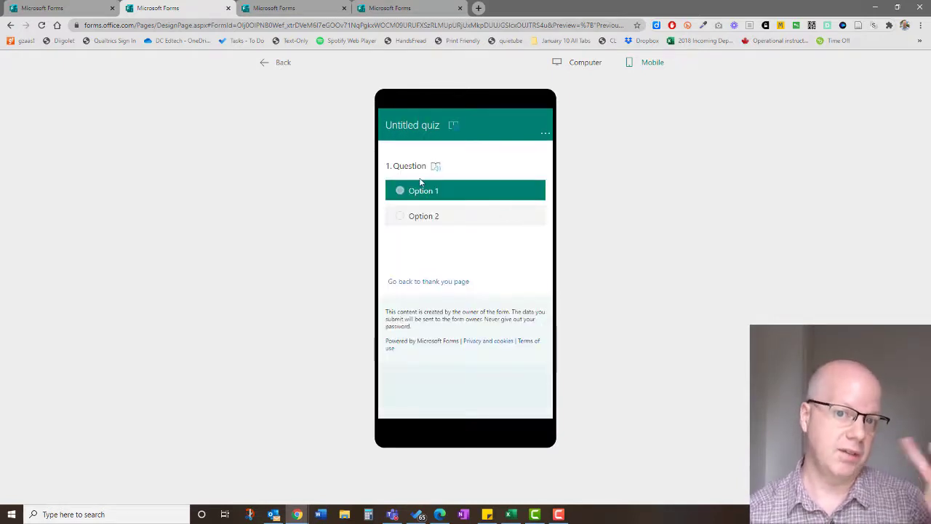
# Leave the preview, refresh the quiz's response summary, and look at the details of the answers to question 1.
pyautogui.click(266, 64)
pyautogui.click(573, 118)
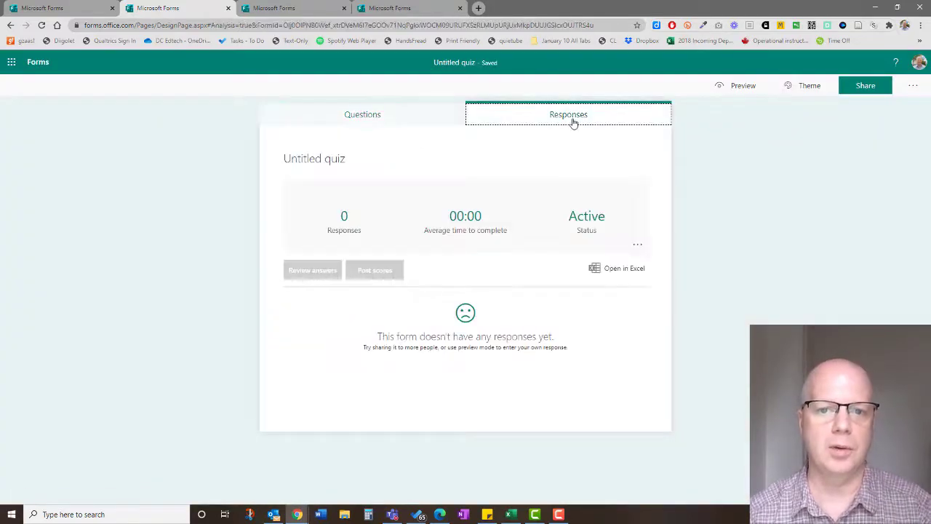
pyautogui.click(41, 24)
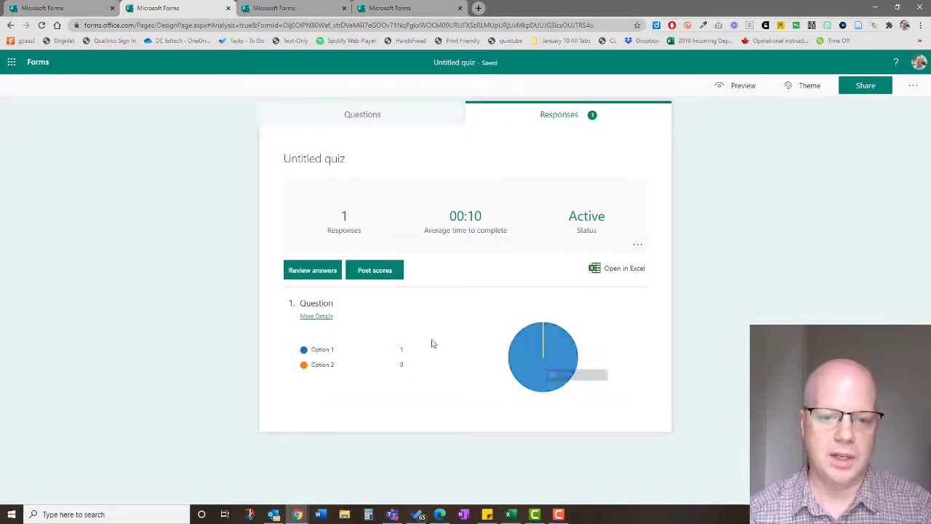
pyautogui.click(320, 316)
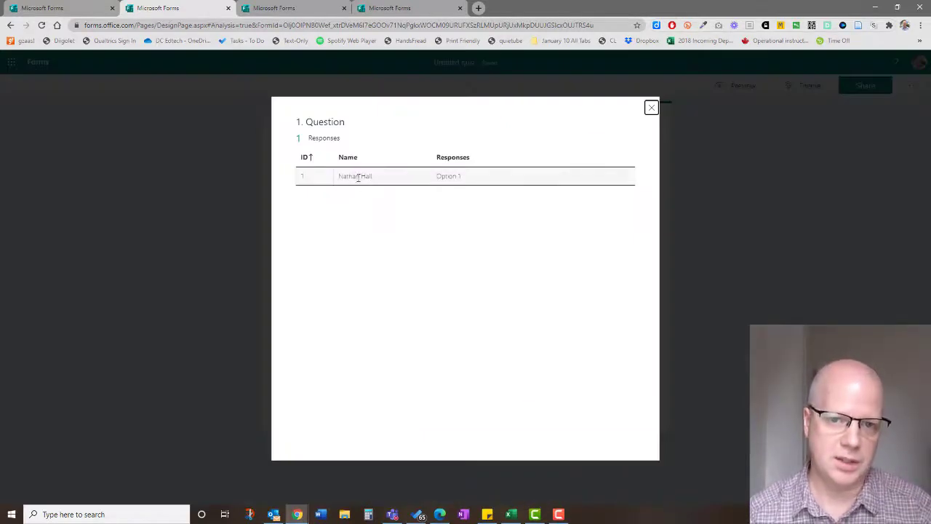
pyautogui.click(651, 108)
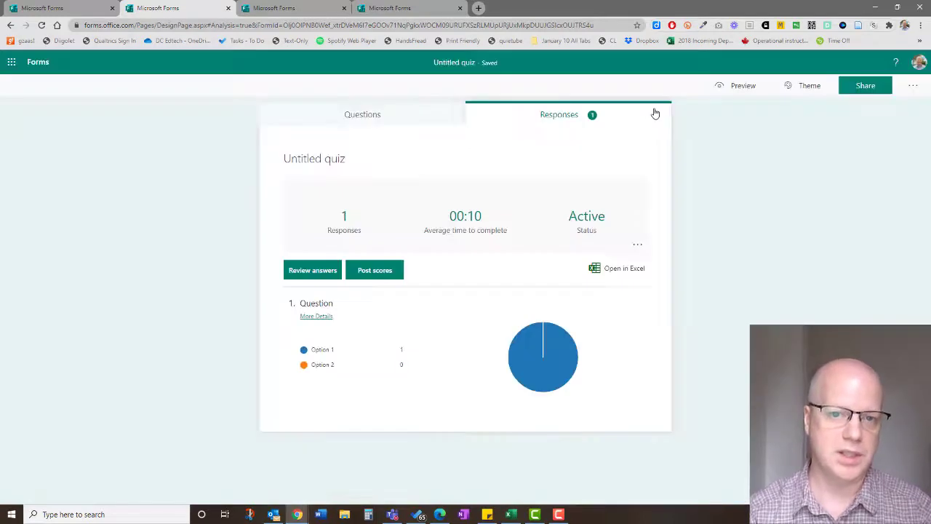
# View the submitted response in the answer review and return to the response summary.
pyautogui.click(312, 270)
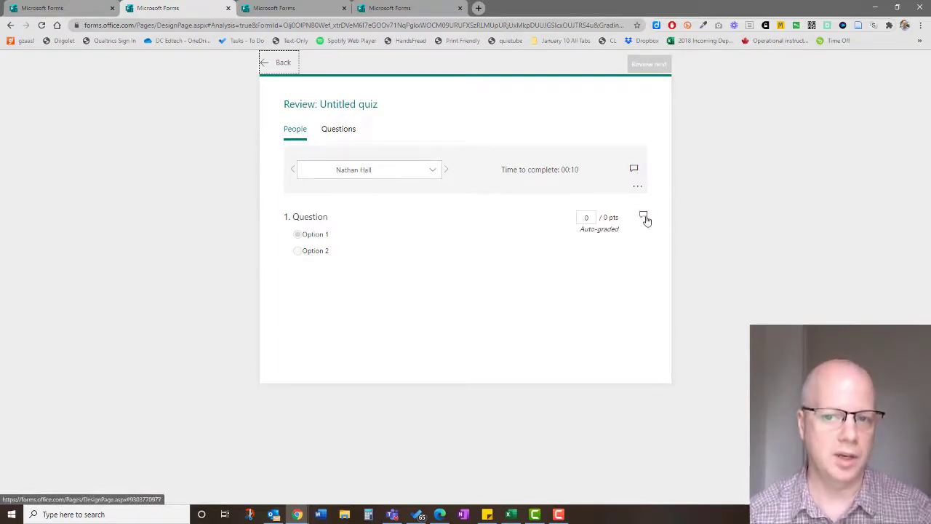
pyautogui.click(275, 64)
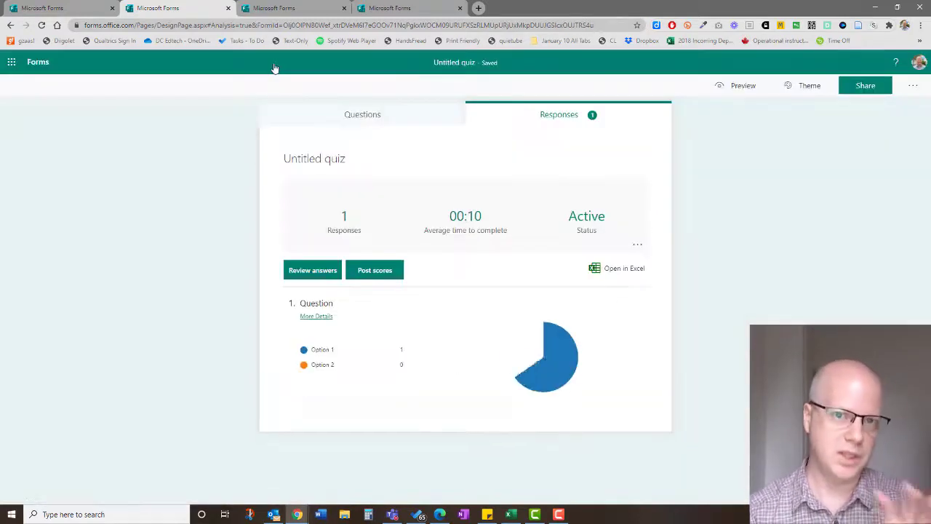
pyautogui.moveTo(551, 369)
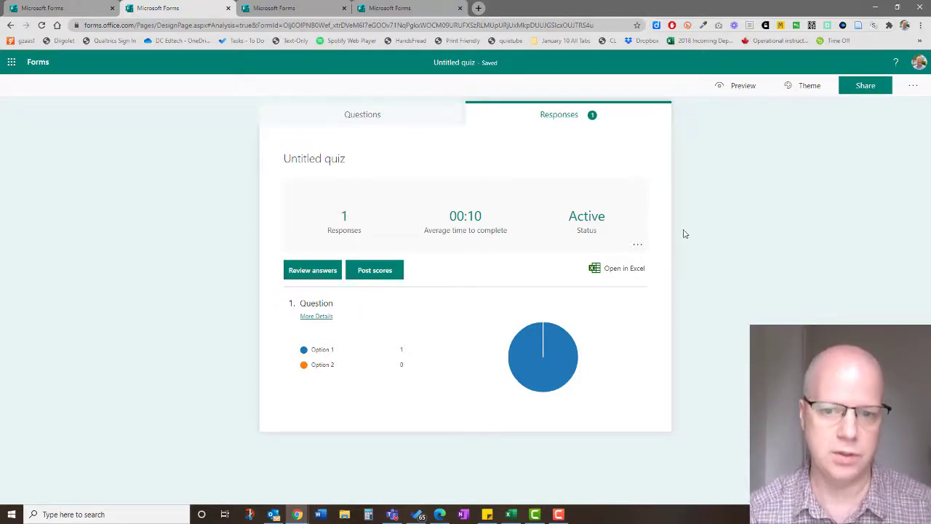
# View the quiz's theme choices and custom theme options, and its options for sharing and collecting responses.
pyautogui.click(805, 86)
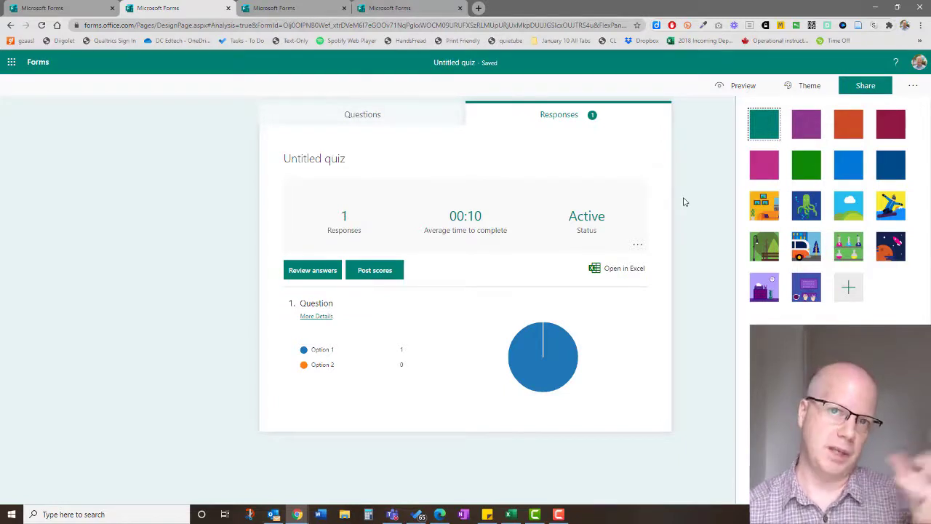
pyautogui.click(848, 287)
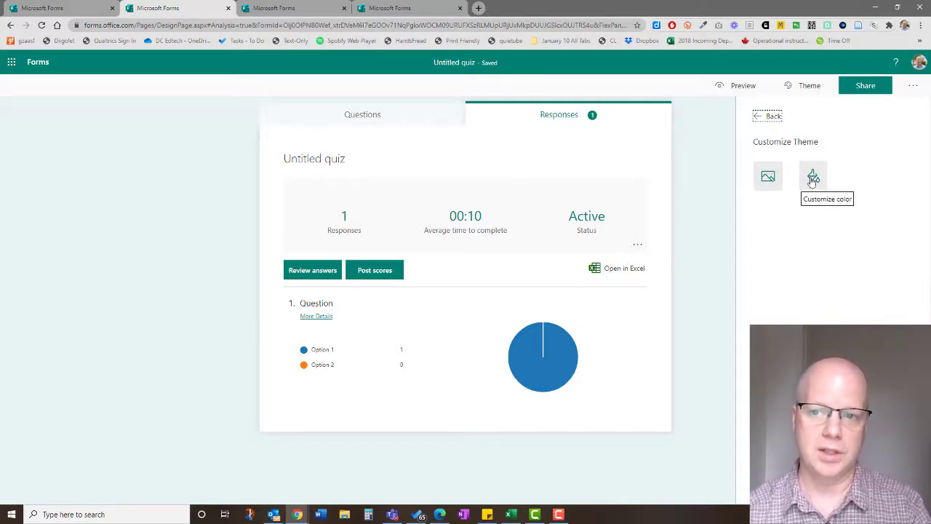
pyautogui.click(764, 118)
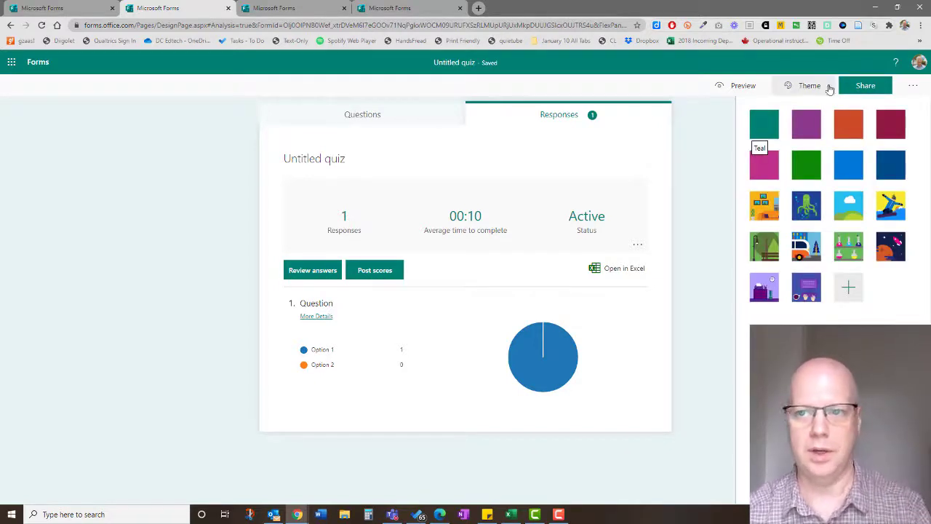
pyautogui.click(710, 141)
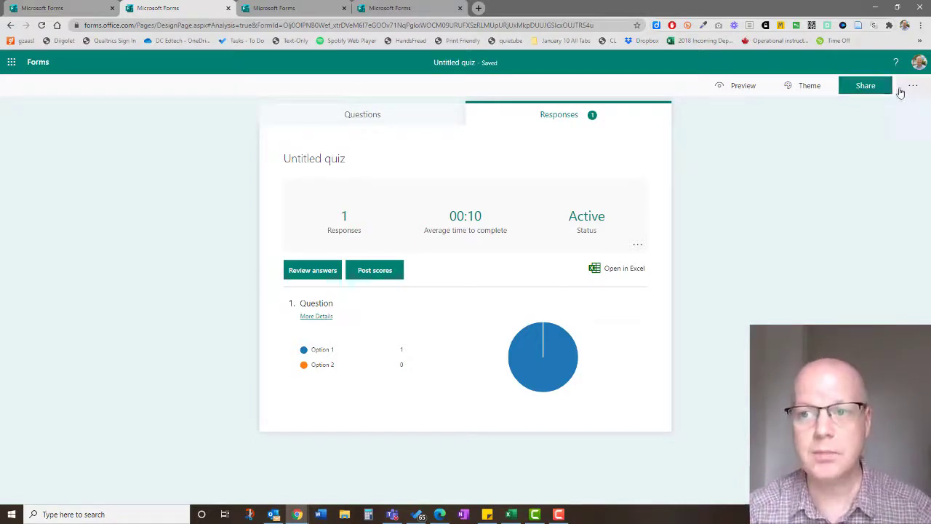
pyautogui.click(865, 87)
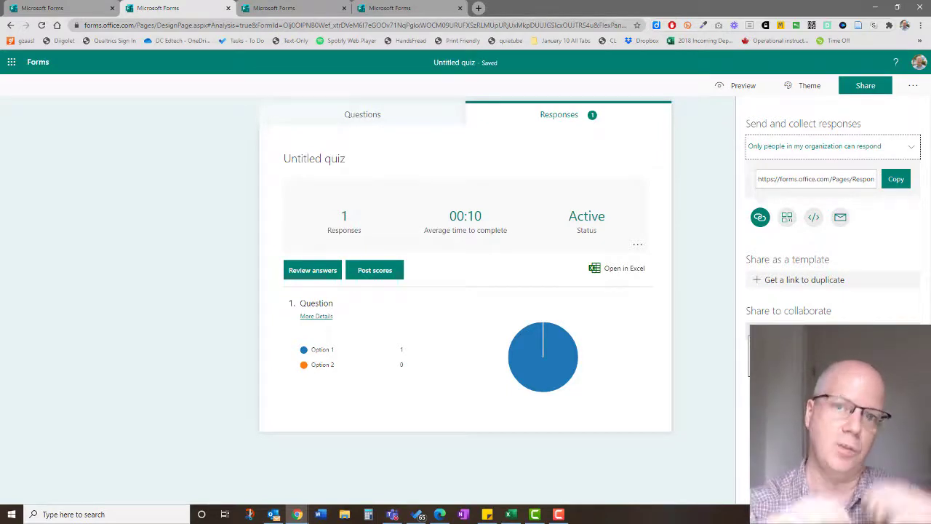
pyautogui.click(704, 115)
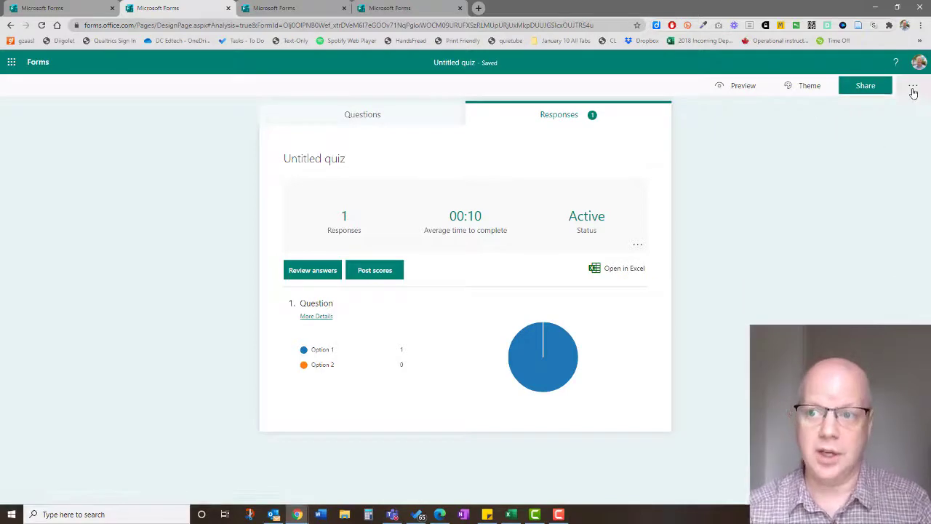
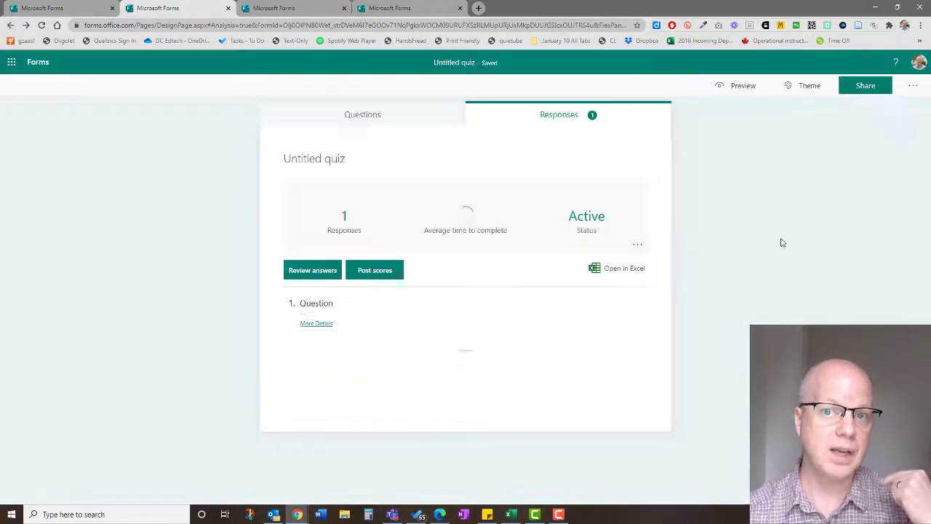
# Turn off Show results automatically in the quiz settings.
pyautogui.click(913, 86)
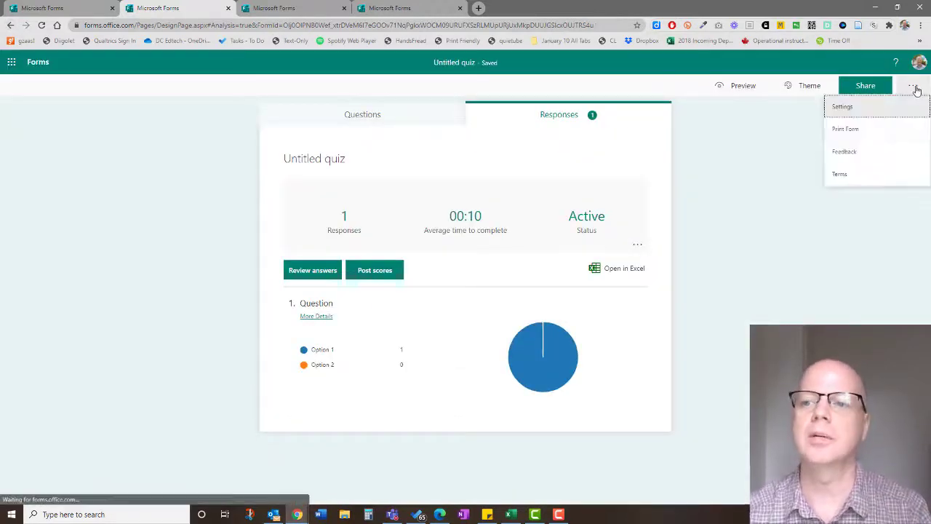
pyautogui.click(842, 108)
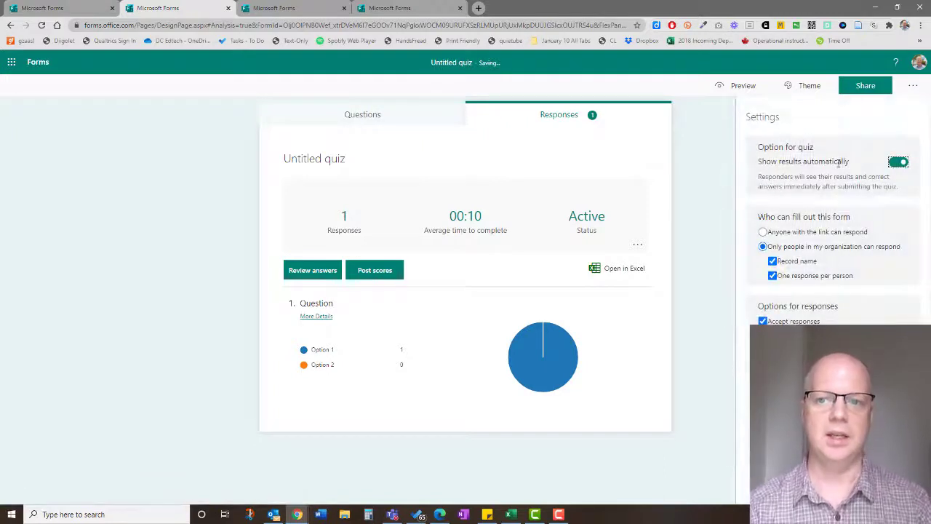
pyautogui.click(899, 163)
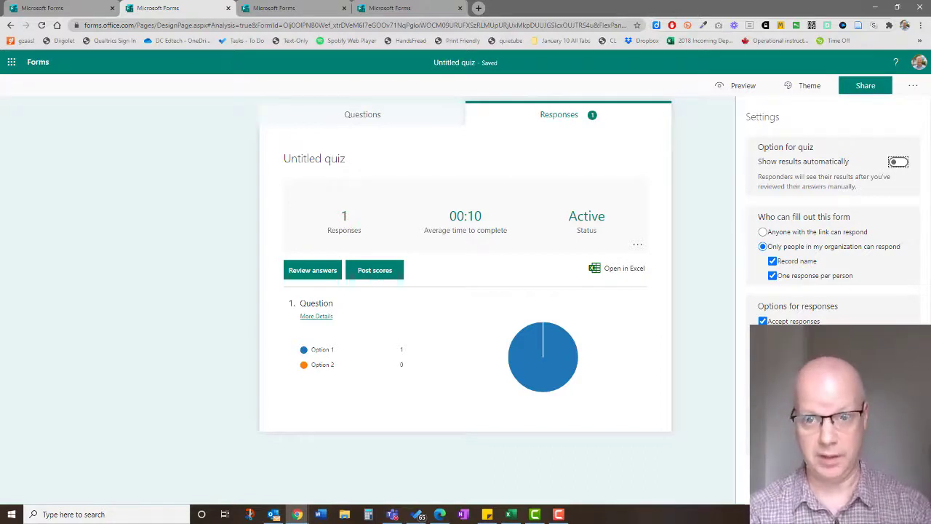
# Close the quiz settings and view the additional options for the response summary, such as deleting responses, printing and creating a summary link.
pyautogui.click(718, 150)
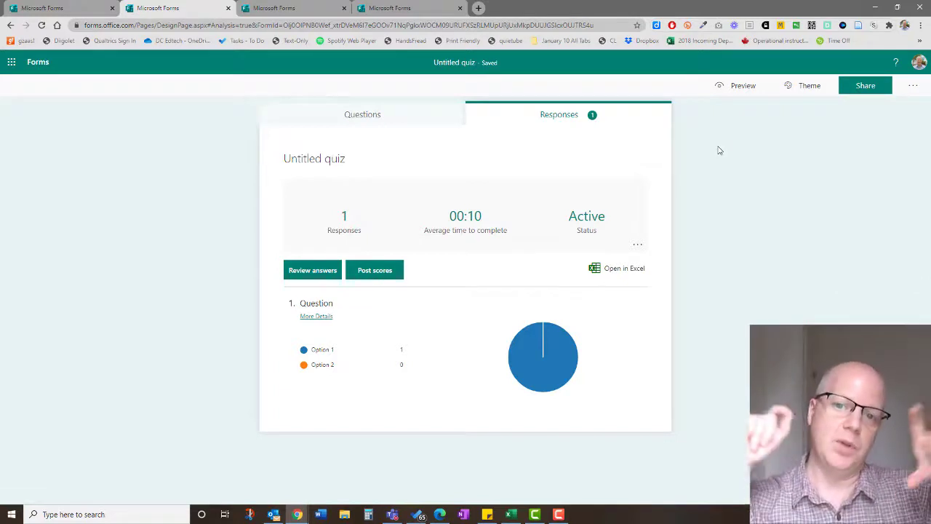
pyautogui.click(638, 247)
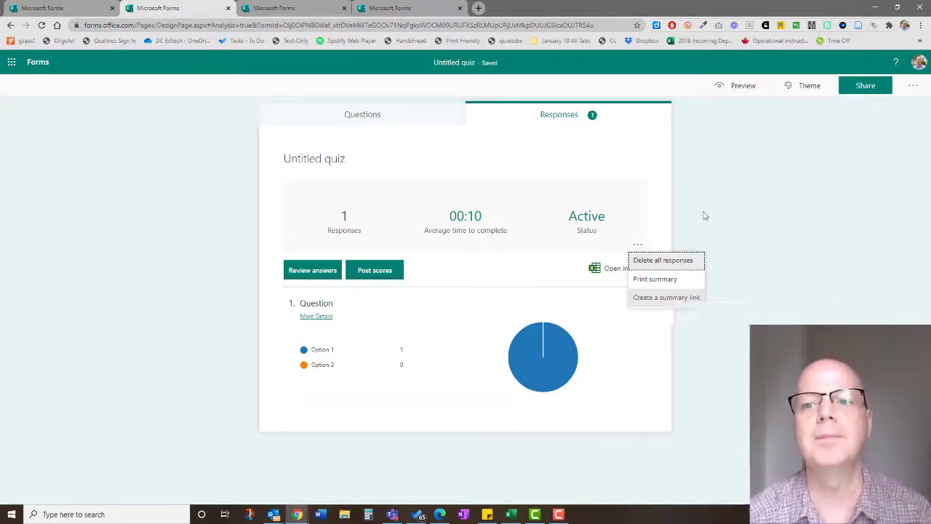
pyautogui.click(738, 177)
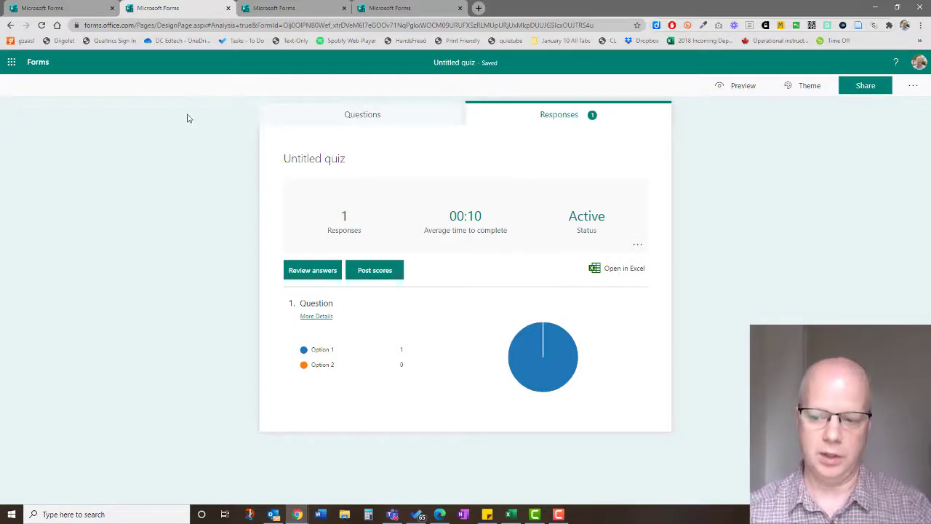
# Switch to Grammar Quiz #6 and look through its questions, opening question 1 to examine its ordered plural categories.
pyautogui.click(285, 9)
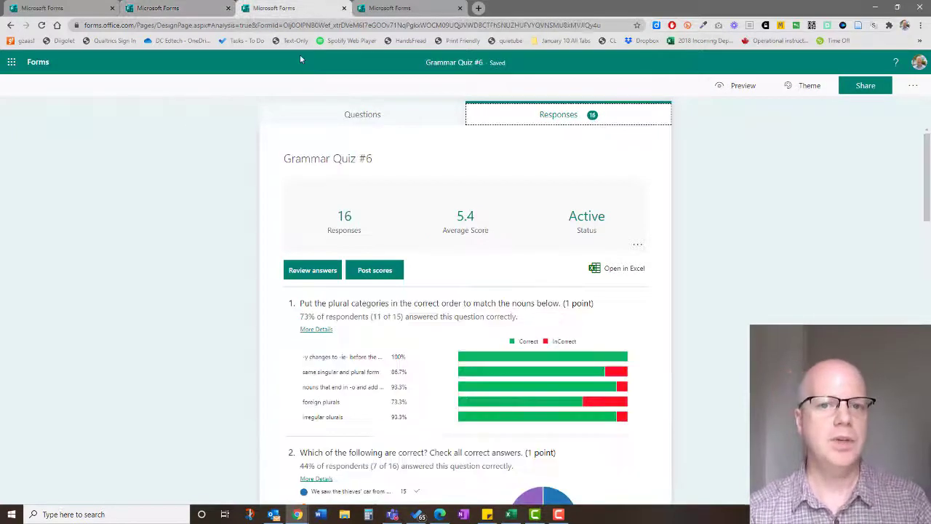
pyautogui.click(351, 115)
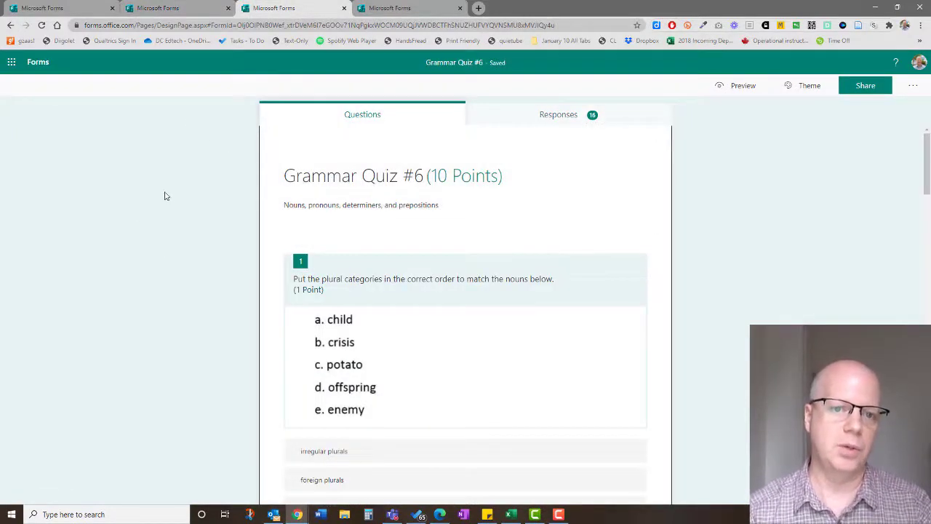
pyautogui.click(437, 335)
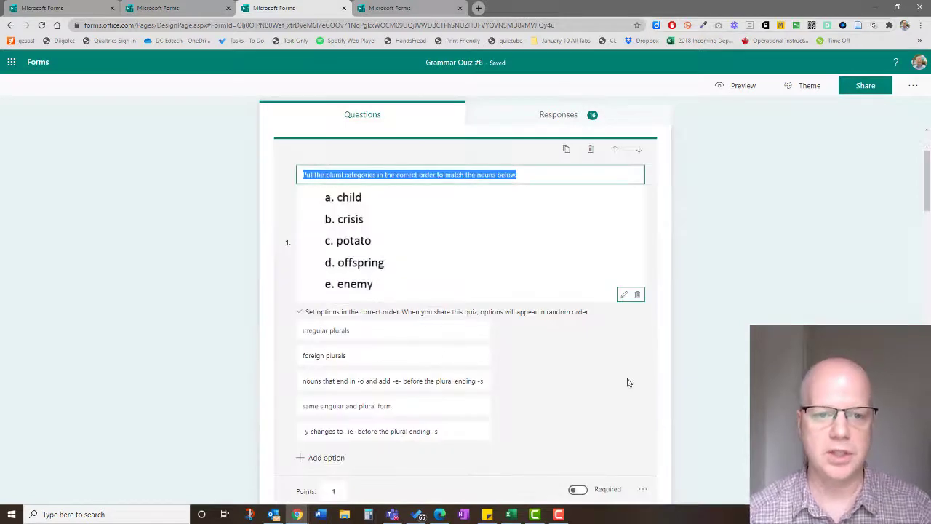
pyautogui.scroll(-4, 536, 254)
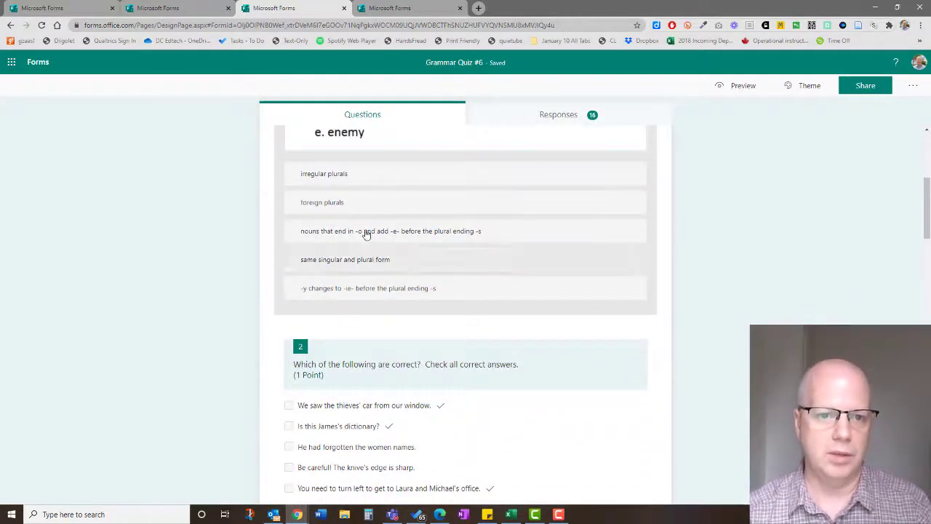
pyautogui.moveTo(925, 187); pyautogui.dragTo(925, 241)
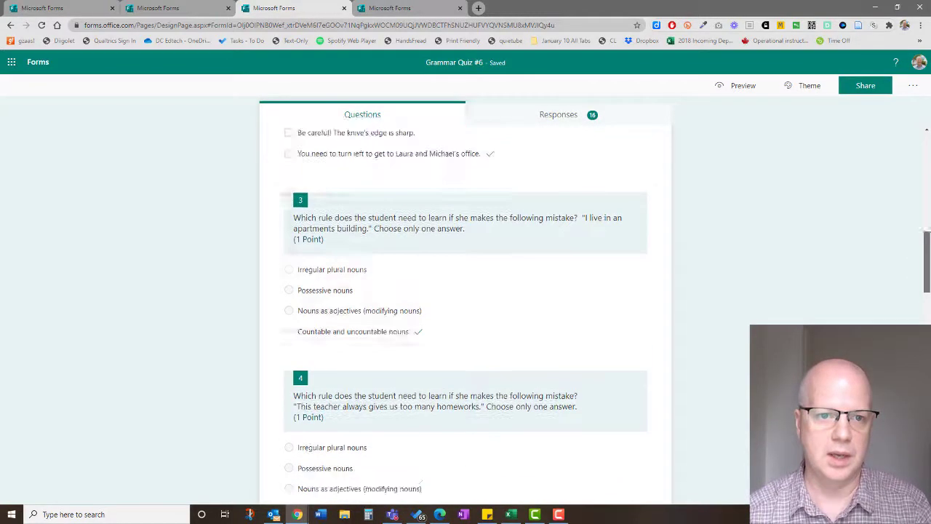
# Open question 3 of the grammar quiz to examine its correct answer, points and multiple answers option.
pyautogui.click(457, 284)
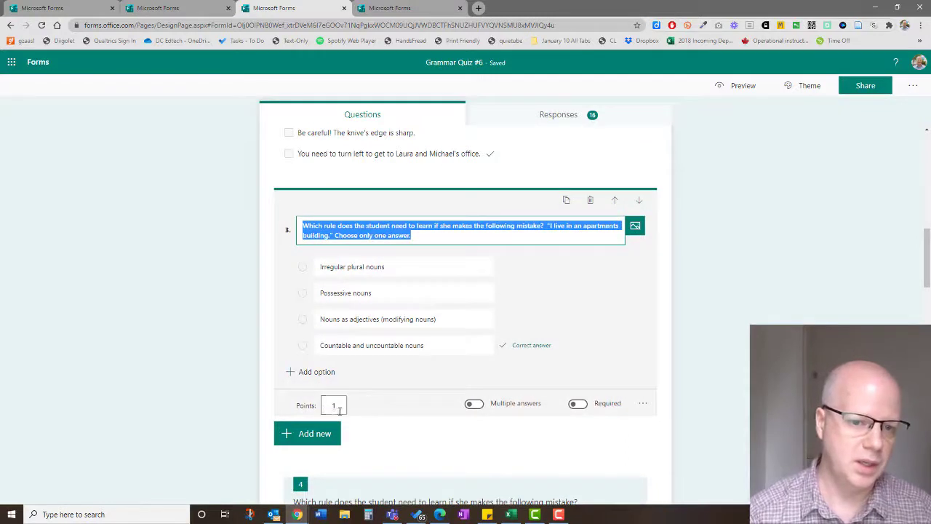
pyautogui.click(534, 346)
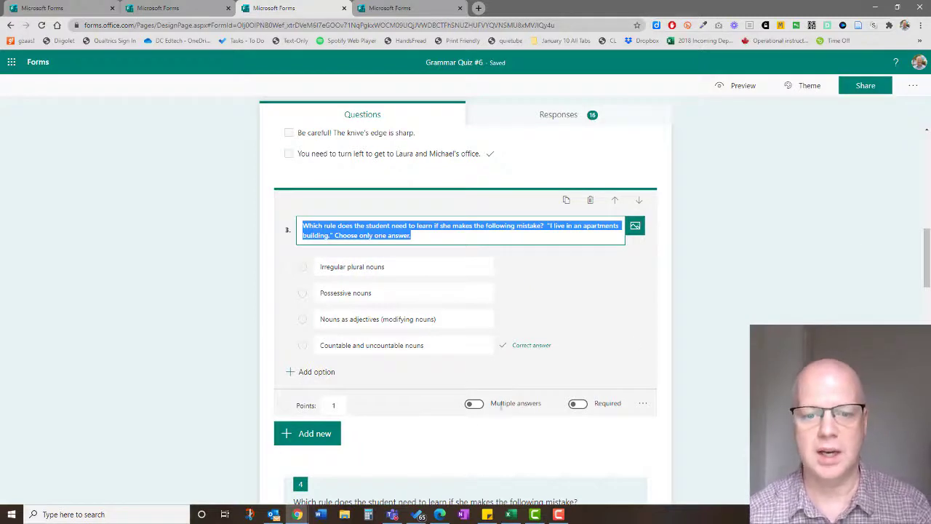
pyautogui.moveTo(927, 268); pyautogui.dragTo(925, 134)
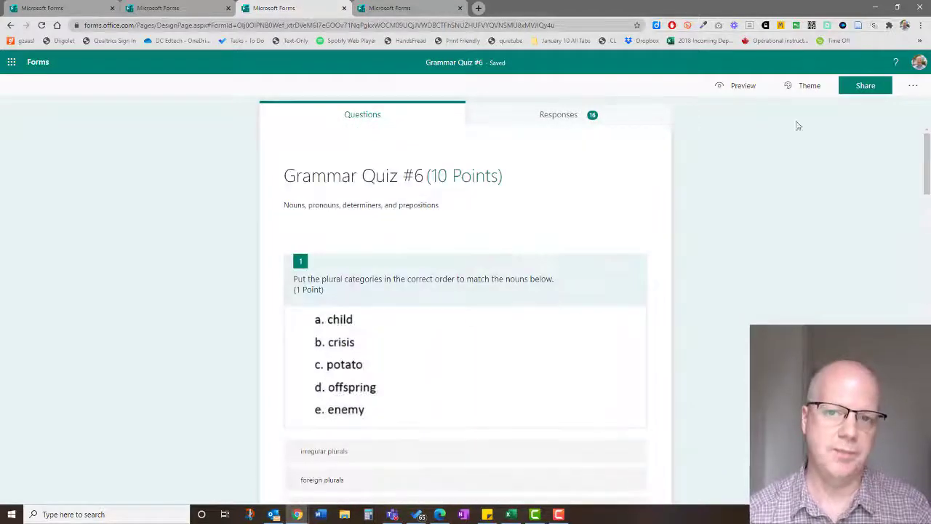
# View the response summary of Grammar Quiz #6, then look through the quiz preview and return to the responses.
pyautogui.click(580, 120)
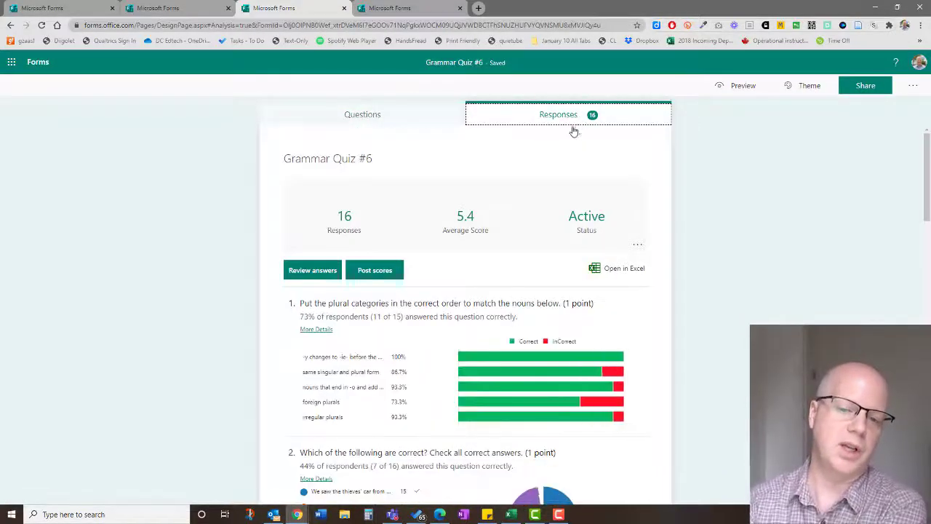
pyautogui.moveTo(927, 151); pyautogui.dragTo(926, 170)
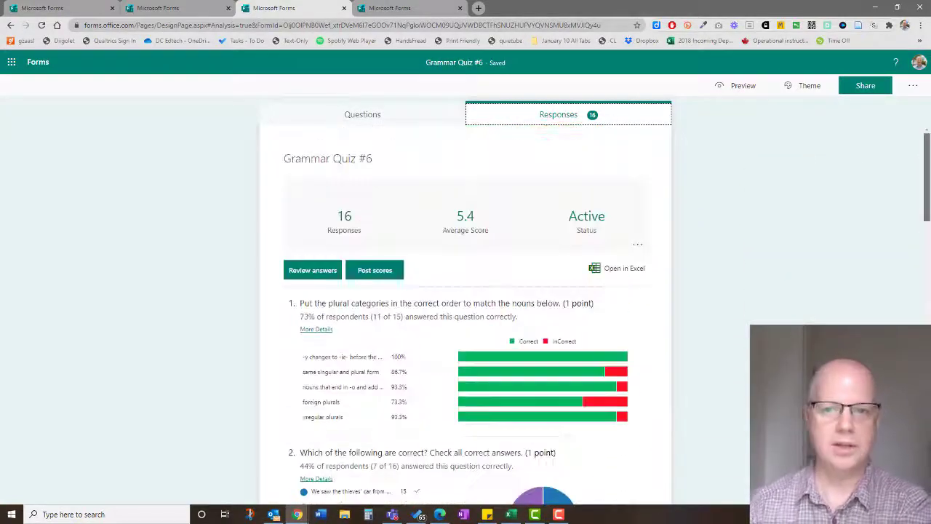
pyautogui.click(734, 85)
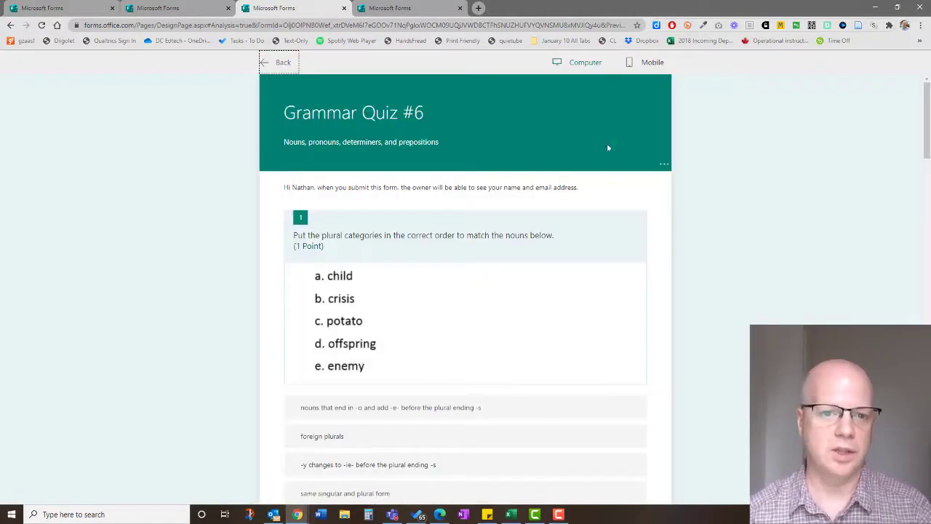
pyautogui.moveTo(924, 116); pyautogui.dragTo(928, 320)
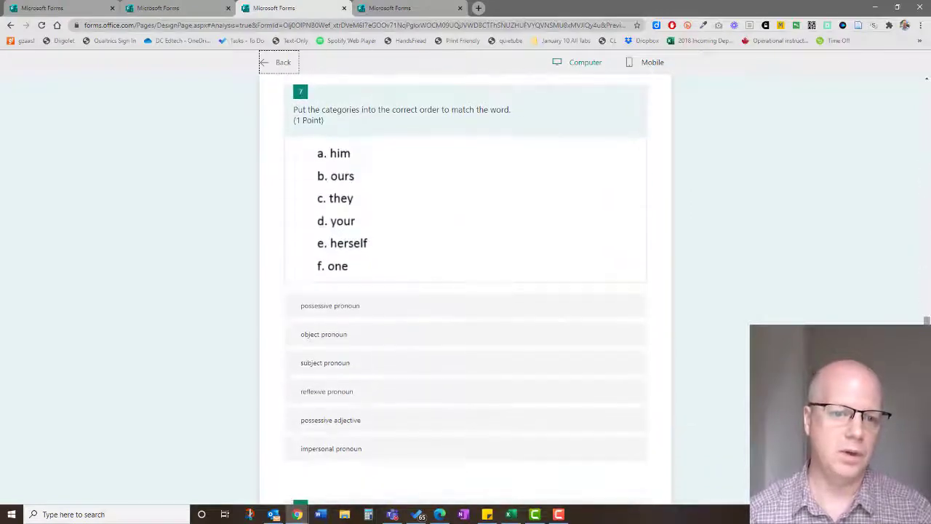
pyautogui.click(283, 66)
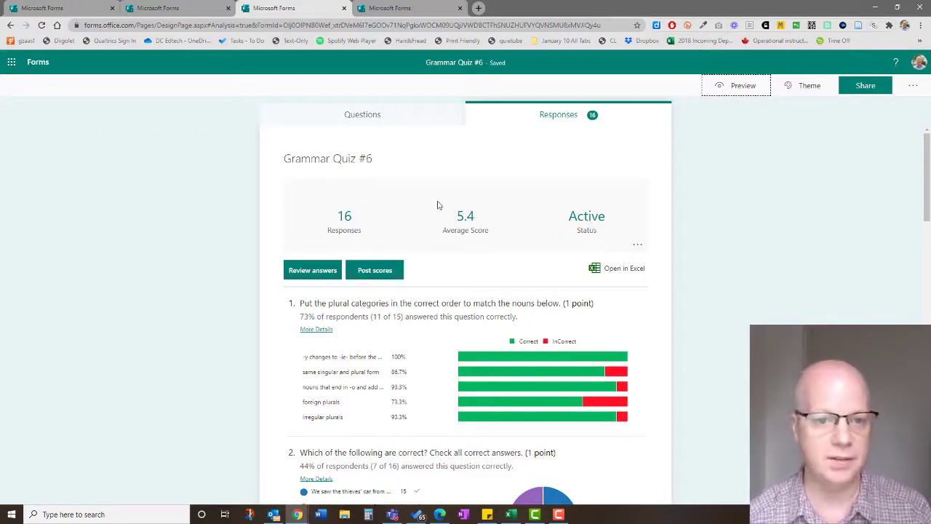
# Switch to the Blackboard Welcome Page form and look through all of its questions.
pyautogui.click(386, 9)
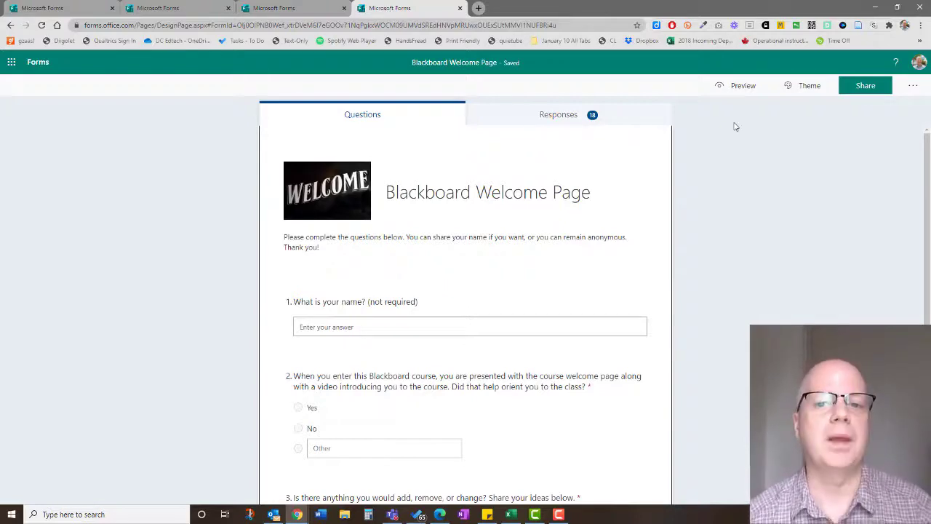
pyautogui.moveTo(928, 147); pyautogui.dragTo(927, 320)
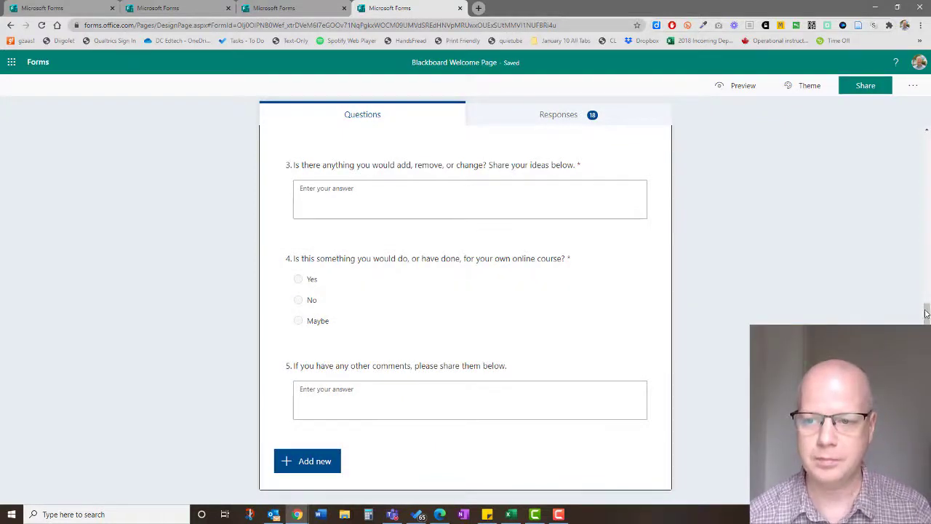
pyautogui.moveTo(926, 313); pyautogui.dragTo(928, 133)
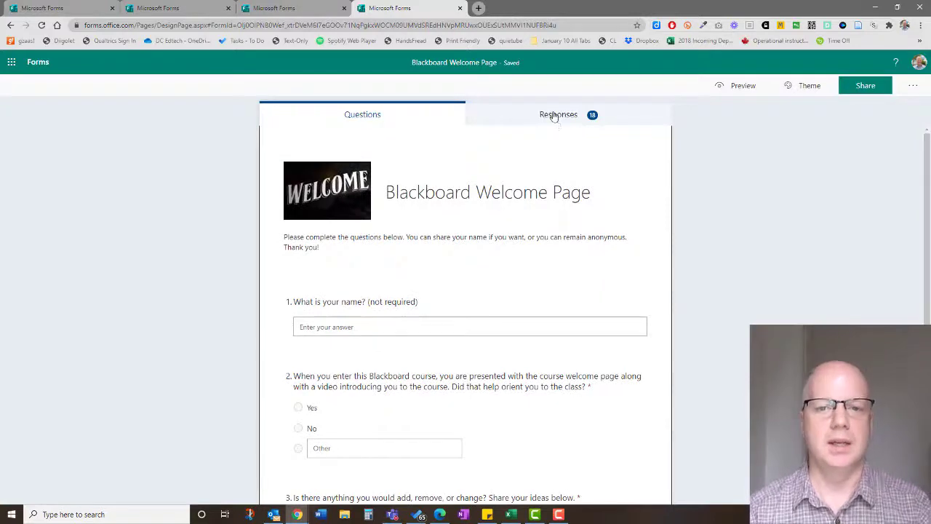
# View the response summary of the Blackboard Welcome Page form down to the last question.
pyautogui.click(554, 117)
pyautogui.scroll(-1, 927, 166)
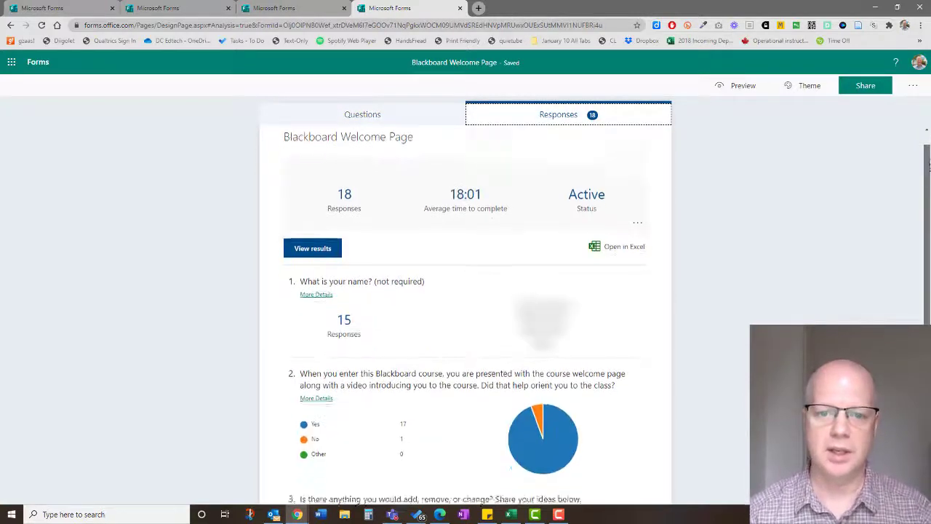
pyautogui.moveTo(928, 165); pyautogui.dragTo(928, 312)
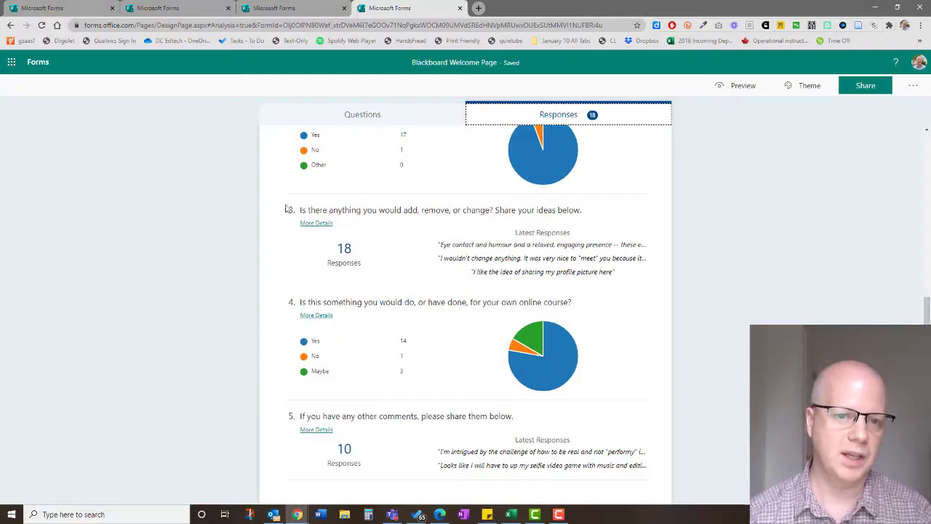
# Read the detailed responses to question 3 about what to add, remove or change, and close the details.
pyautogui.click(309, 224)
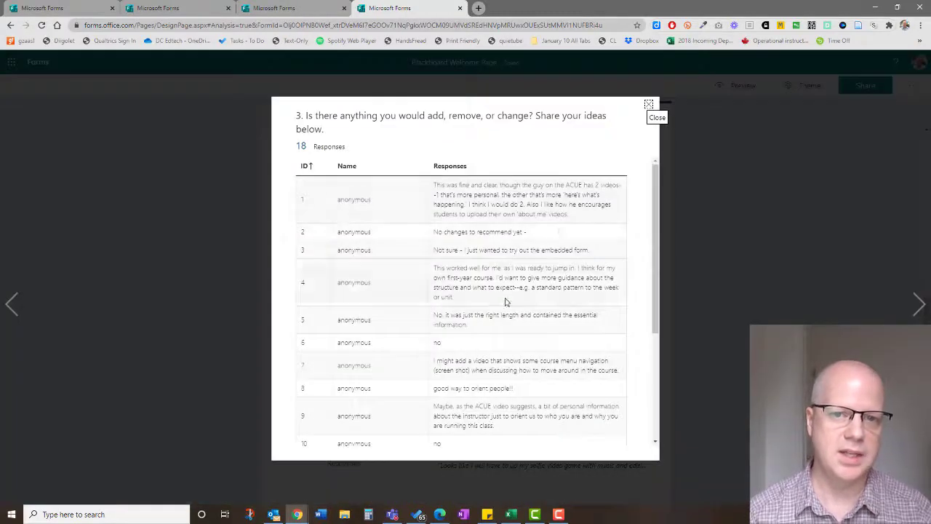
pyautogui.moveTo(647, 181); pyautogui.dragTo(648, 271)
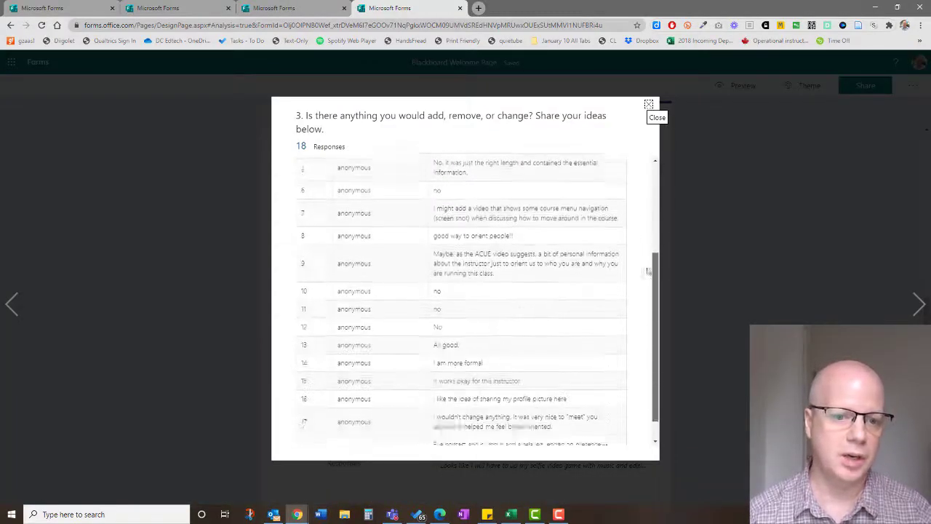
pyautogui.scroll(-2, 648, 270)
pyautogui.scroll(6, 648, 271)
pyautogui.click(649, 104)
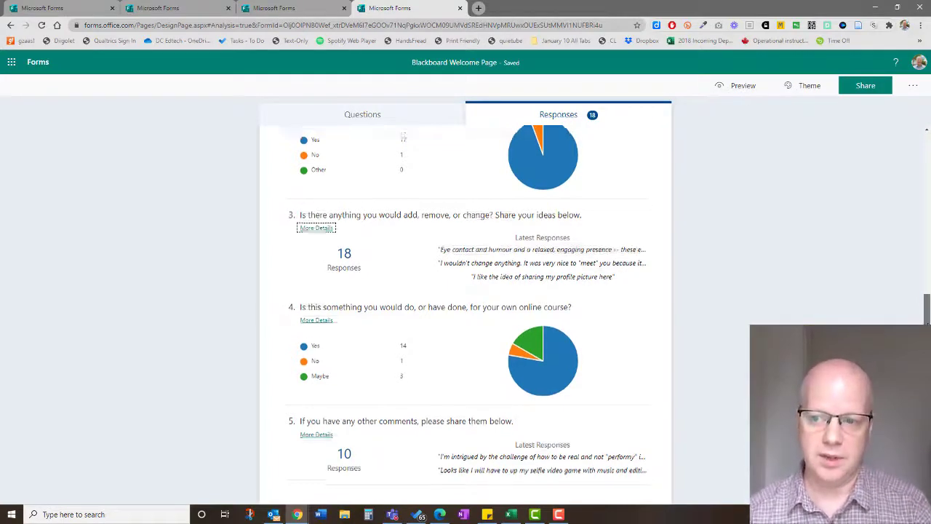
# Return to the Blackboard Welcome Page questions and compare the form with the Grammar Quiz #6 responses.
pyautogui.scroll(5, 647, 187)
pyautogui.click(359, 116)
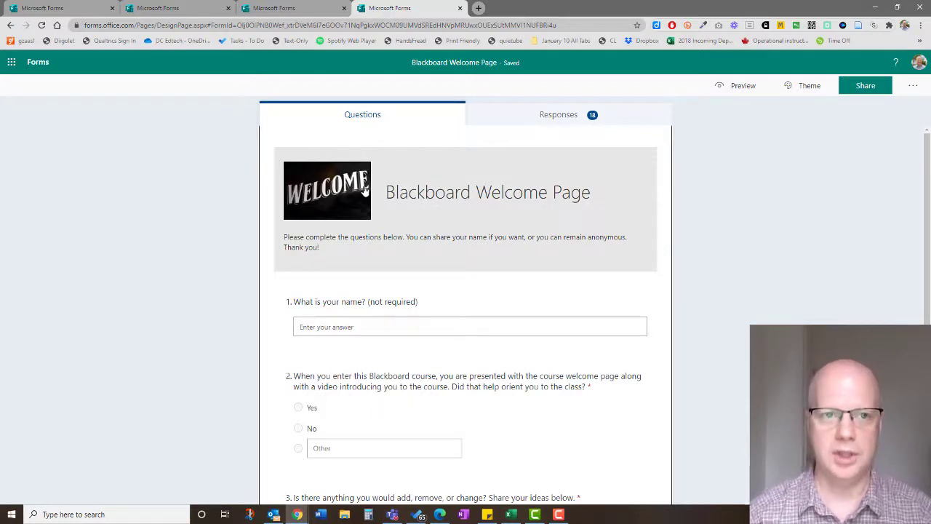
pyautogui.click(294, 8)
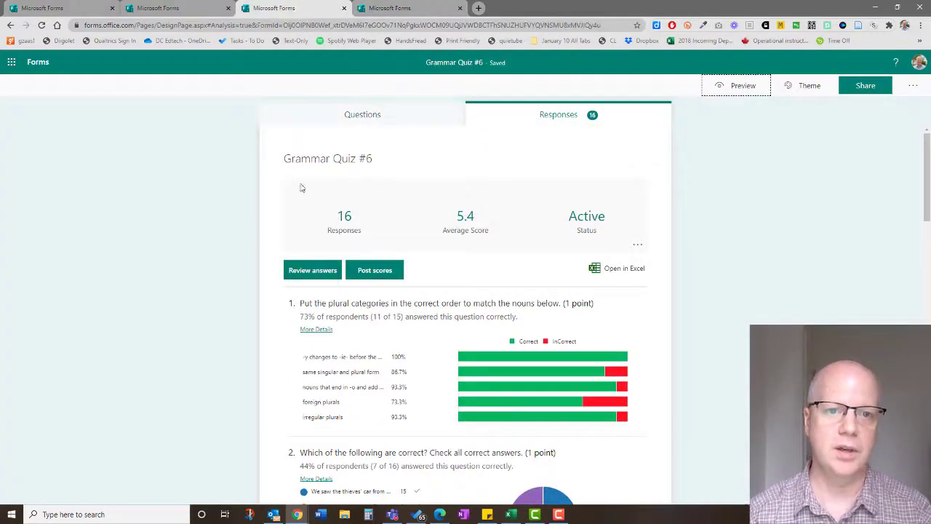
pyautogui.click(393, 8)
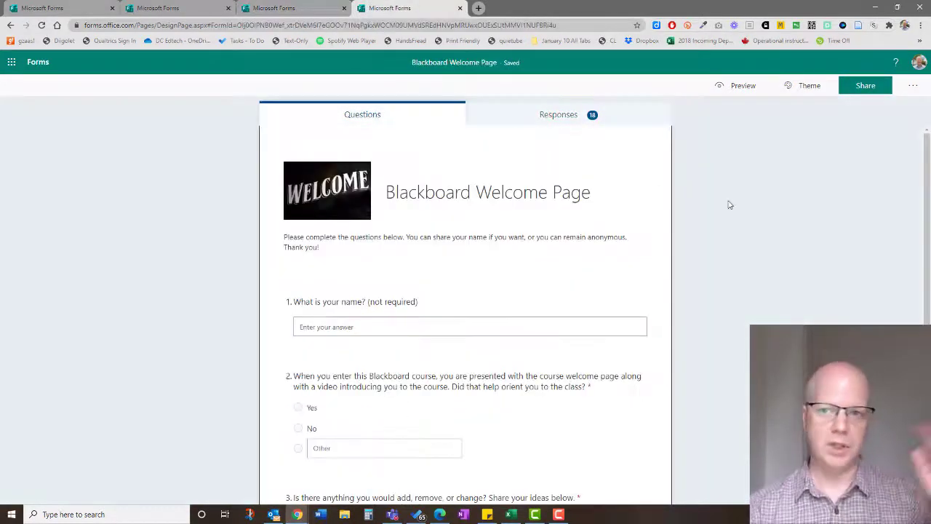